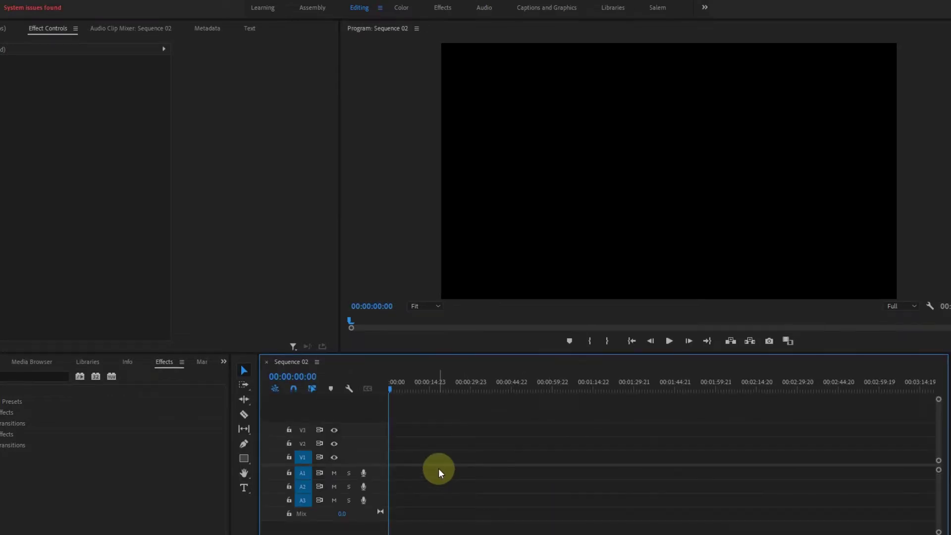
Step: Add a text graphic to Sequence 02 and replace the placeholder with the letter M
key(ctrl+t)
double_click(735, 161)
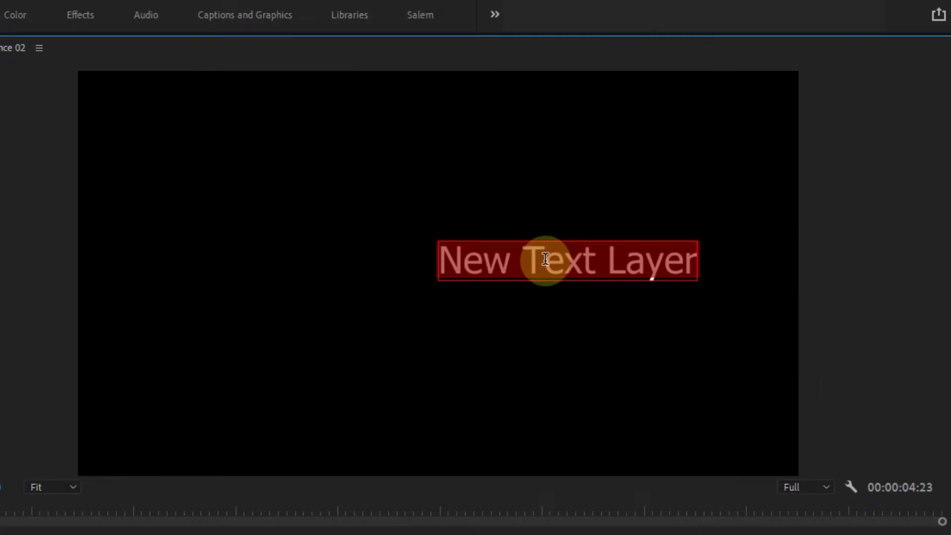
text(M)
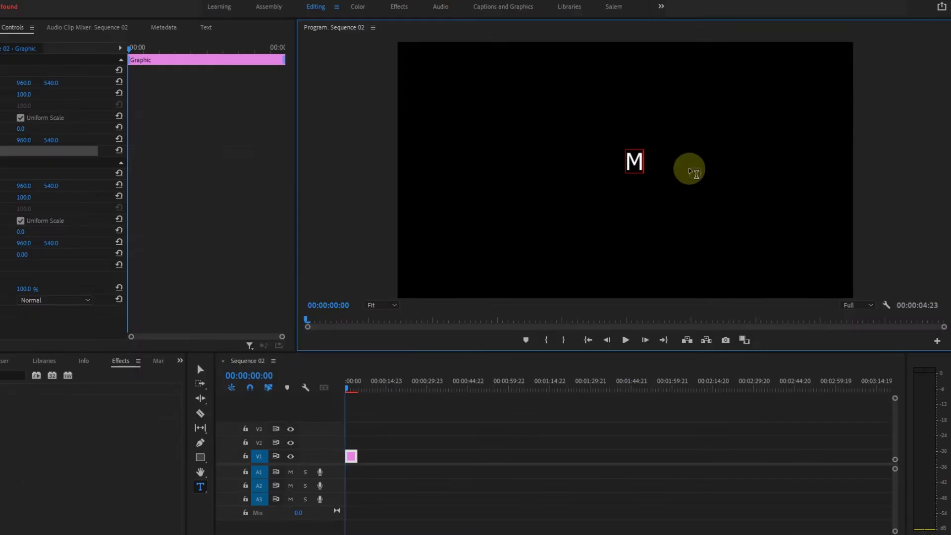
key(Escape)
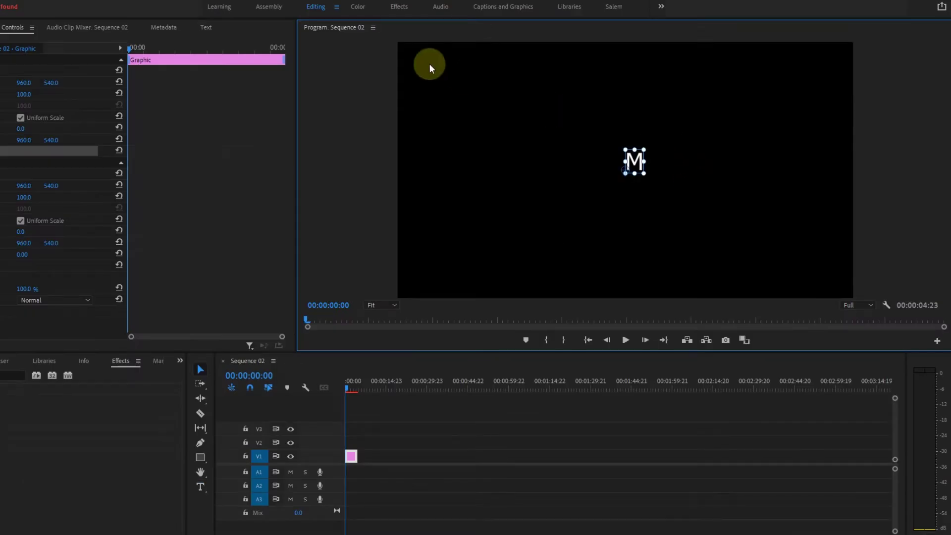
Step: In Essential Graphics, change the M's fill colour from white to dark green
click(129, 1)
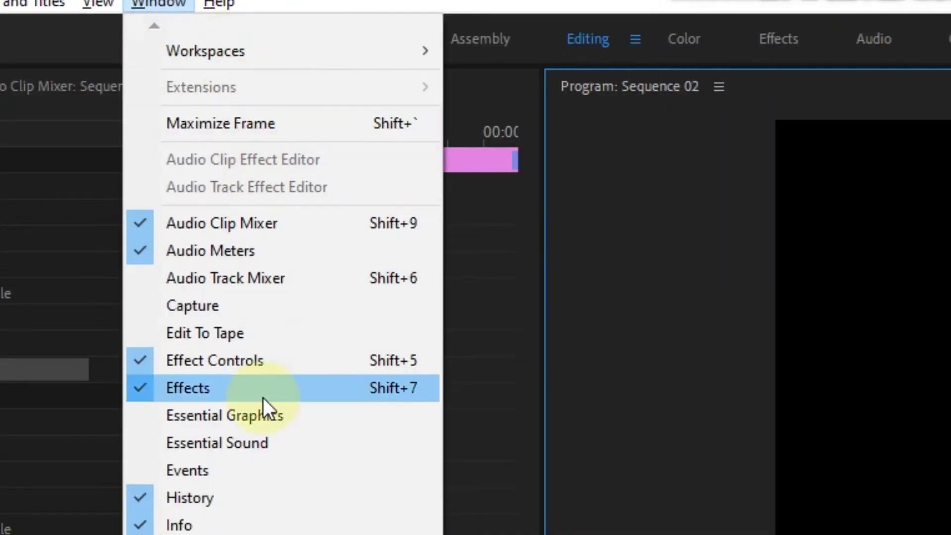
click(263, 413)
click(796, 397)
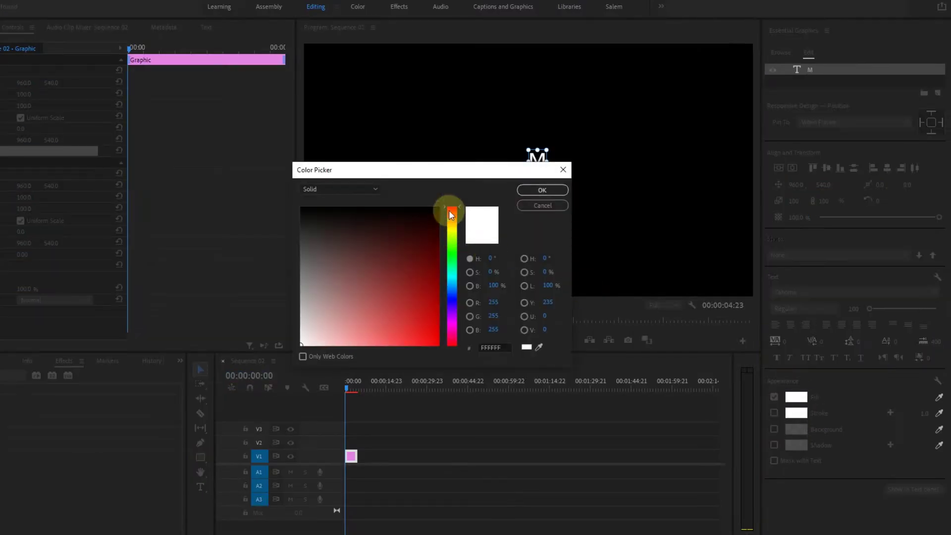
drag(451, 214, 457, 248)
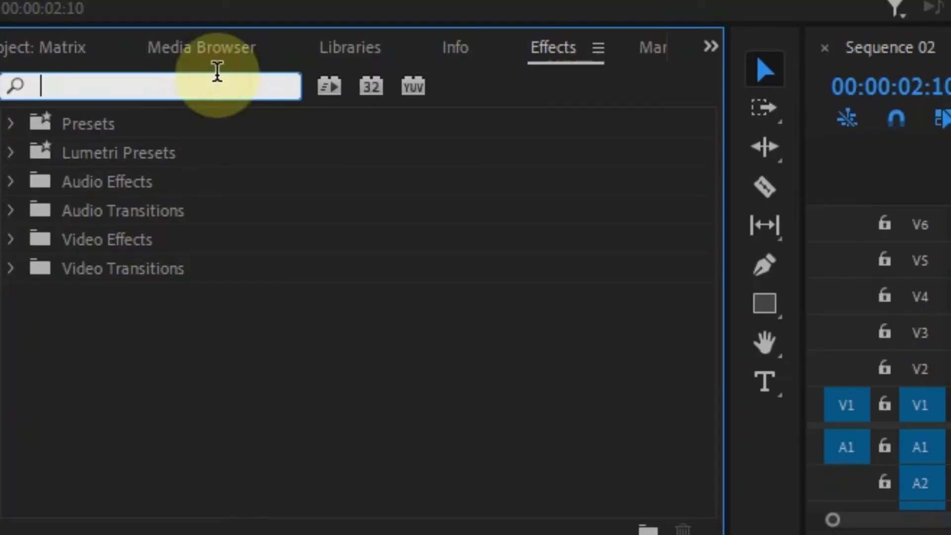
Step: Apply Drop Shadow to the M clip with a white shadow colour and distance 10
text(DROP)
drag(131, 352, 950, 392)
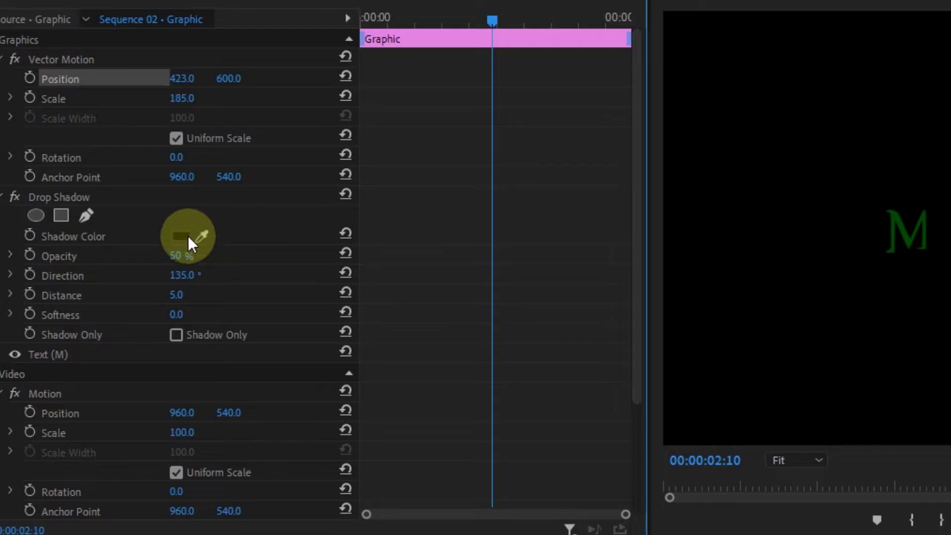
click(188, 240)
key(Return)
click(183, 297)
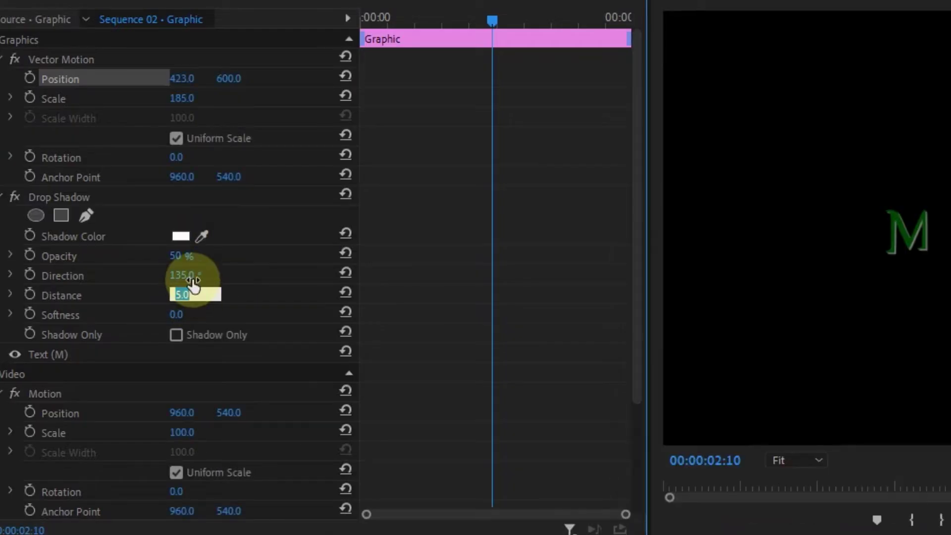
Step: Keyframe the shadow direction from 20° at the start to -30° later in the clip
click(167, 31)
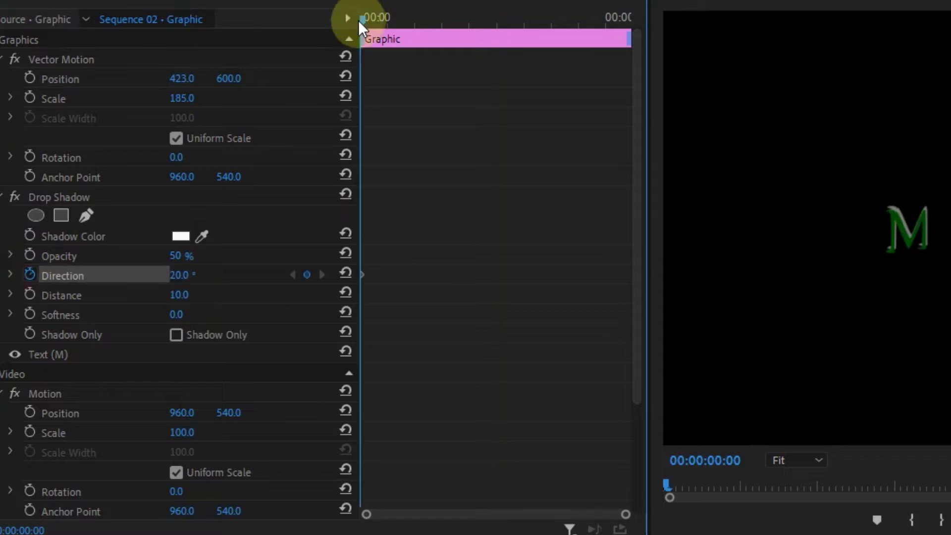
drag(358, 20, 425, 19)
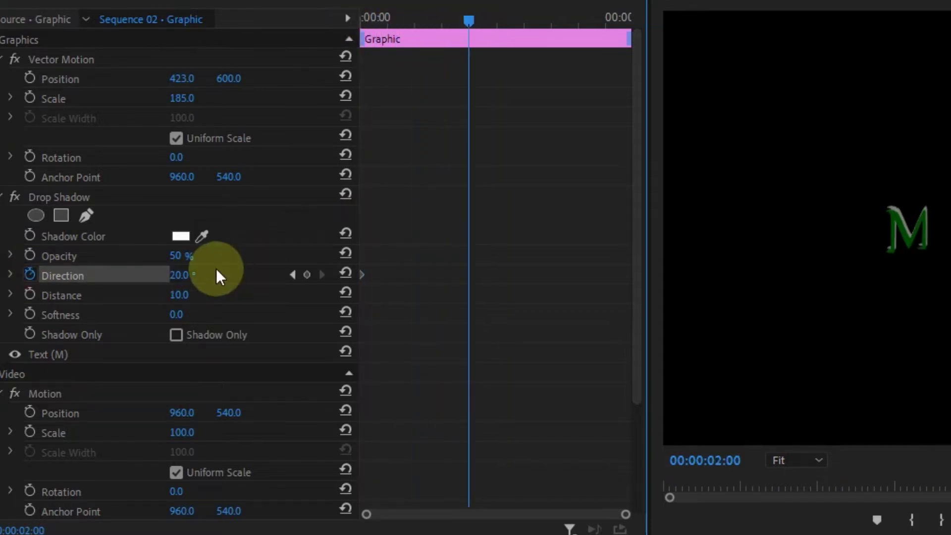
text(-30)
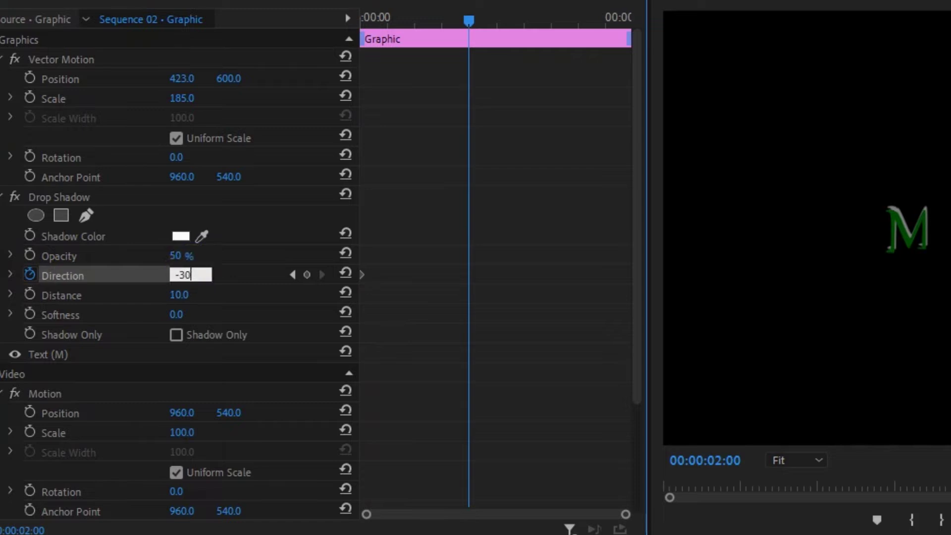
click(364, 16)
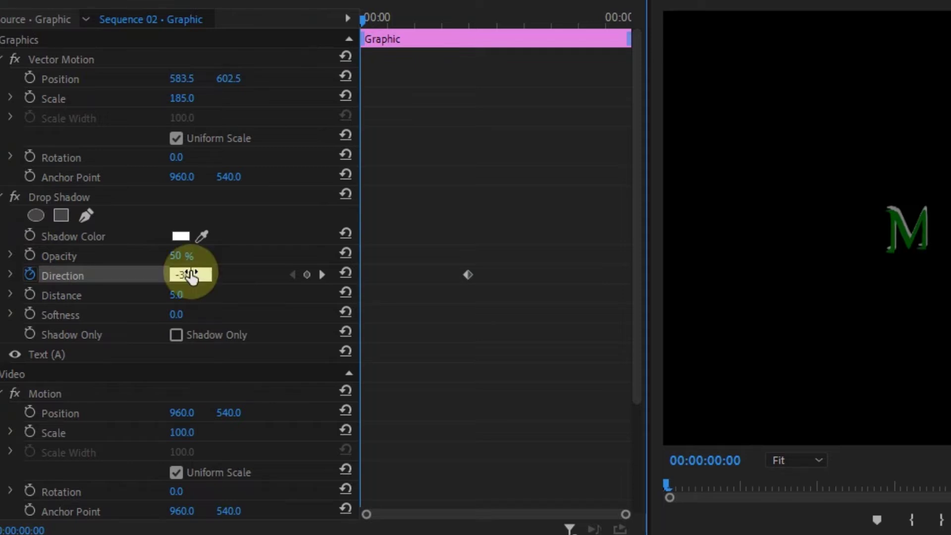
click(472, 349)
Step: Set the added drop shadow's colour to green
click(177, 227)
click(917, 355)
key(Return)
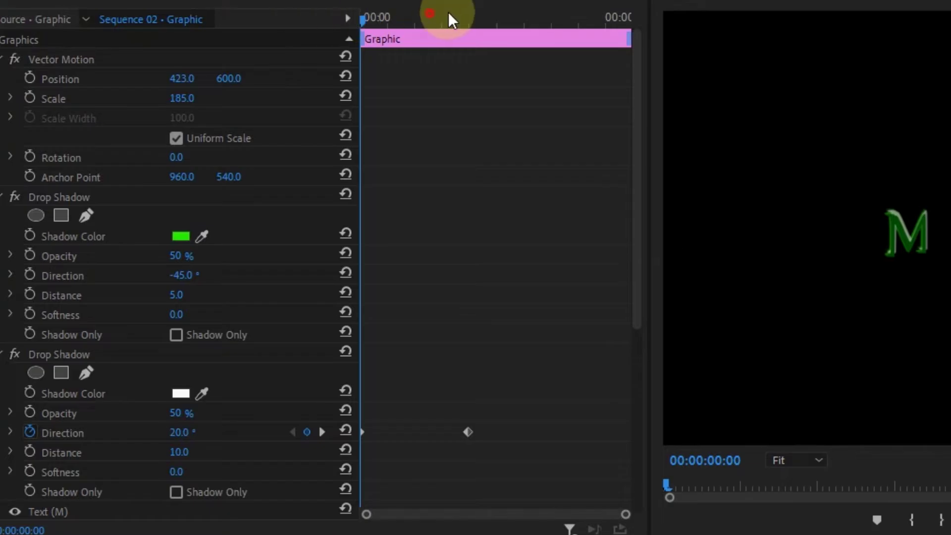
Step: Keyframe the title's Position at 1:23, starting from X 366 at the clip's beginning
drag(467, 14, 471, 13)
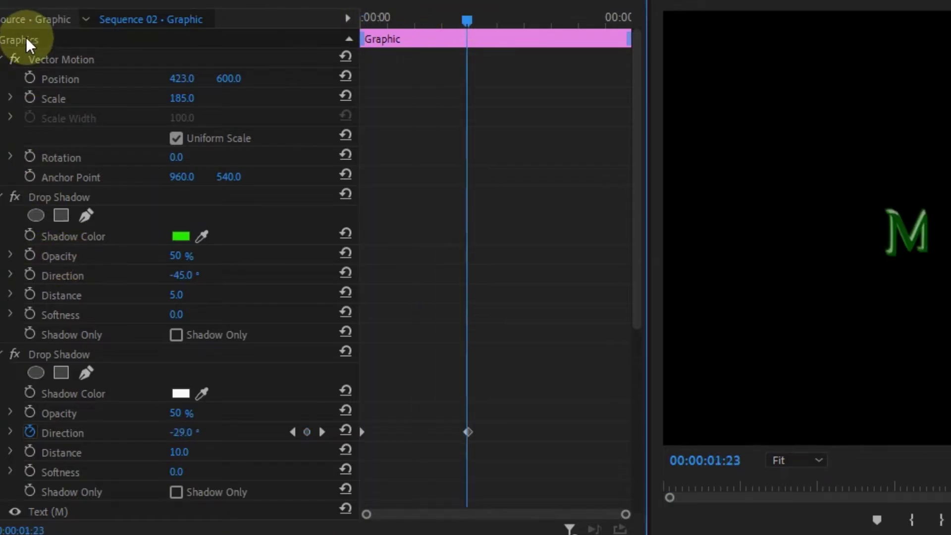
click(31, 78)
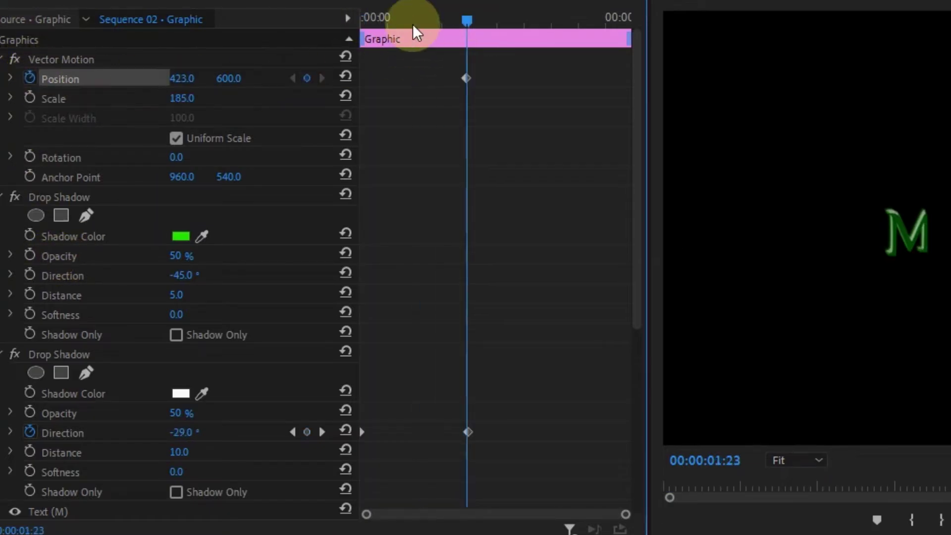
drag(398, 20, 361, 18)
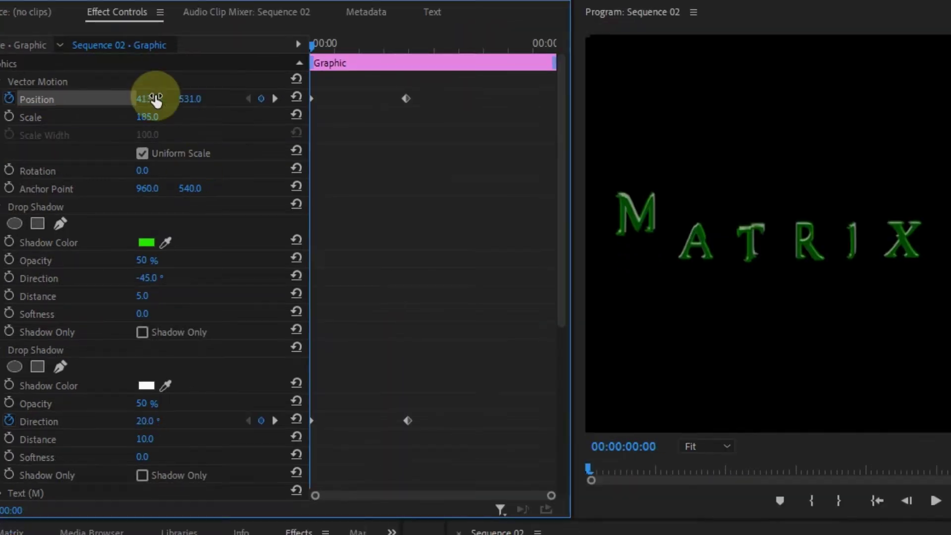
drag(155, 99, 149, 99)
Step: Apply Ease Out and Ease In to the two Position keyframes
right_click(405, 98)
mouse_move(548, 243)
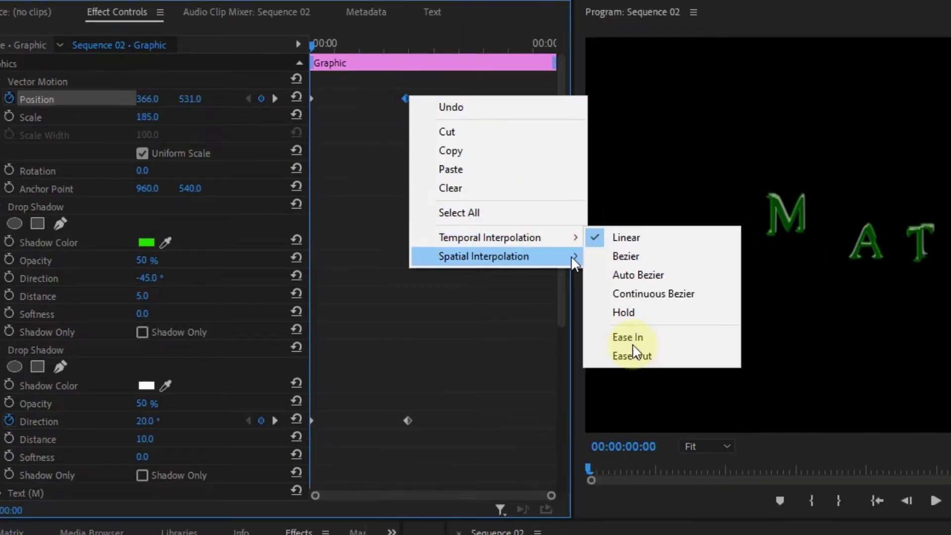
click(636, 358)
right_click(313, 102)
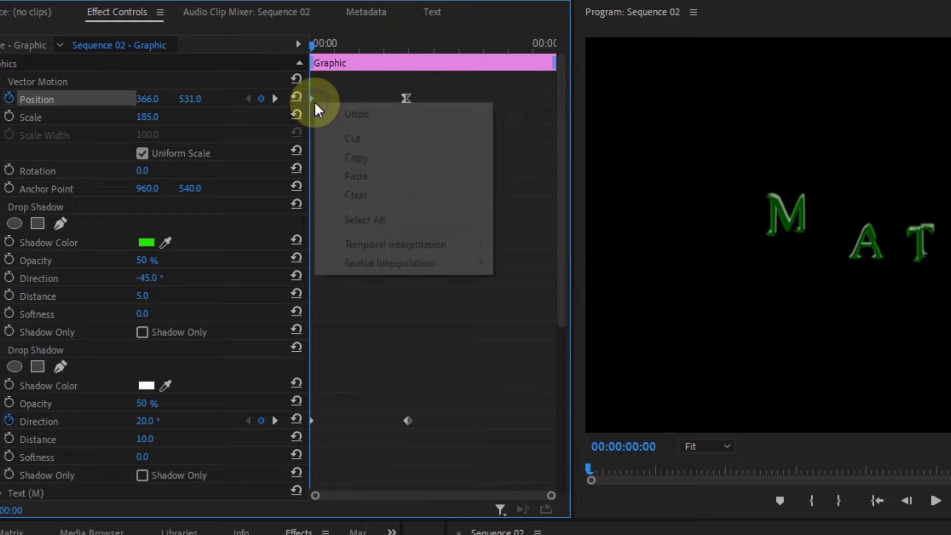
mouse_move(459, 257)
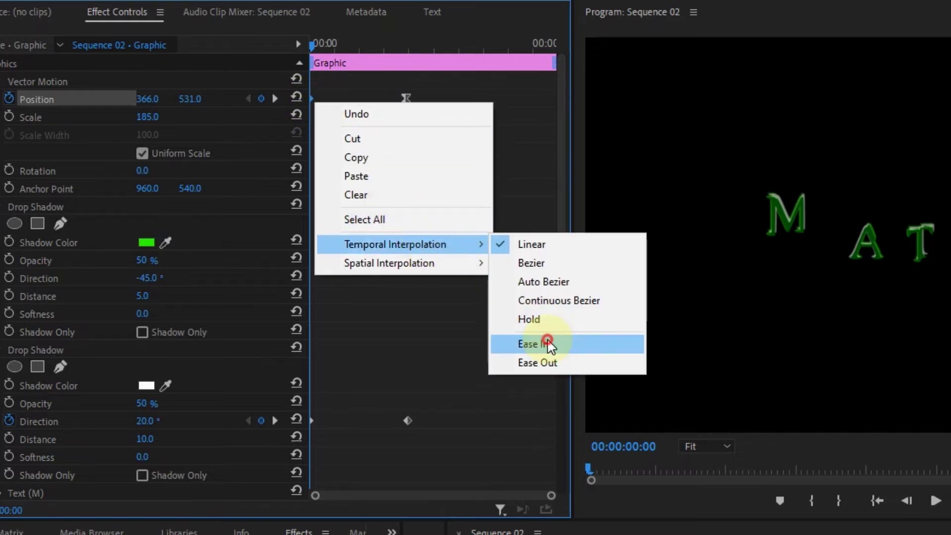
click(547, 343)
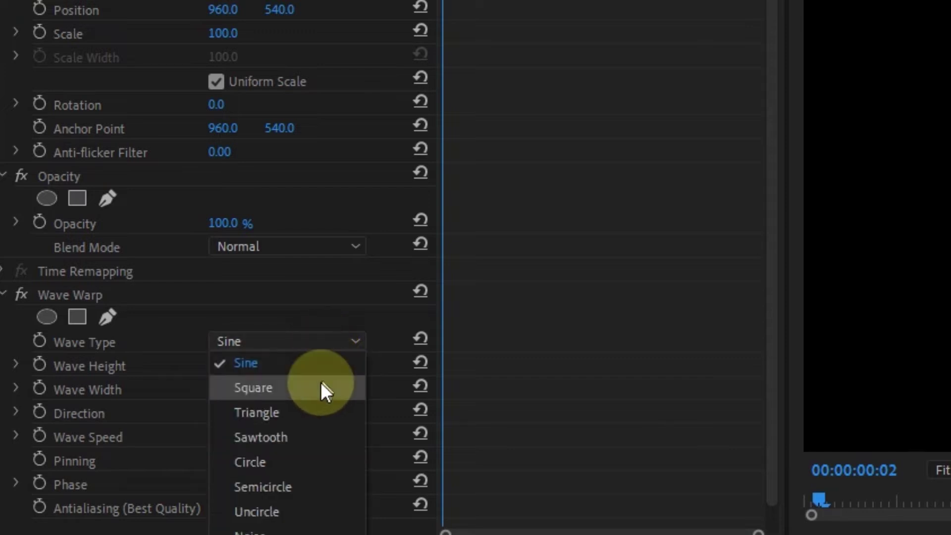
Step: Switch Wave Warp to Square waves and keyframe the wave height at 2:05
click(320, 388)
click(235, 385)
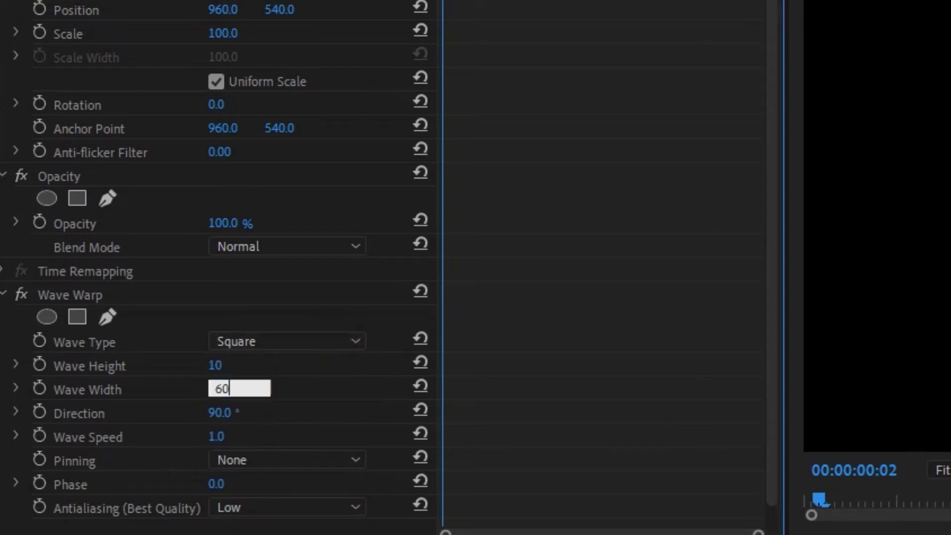
click(228, 367)
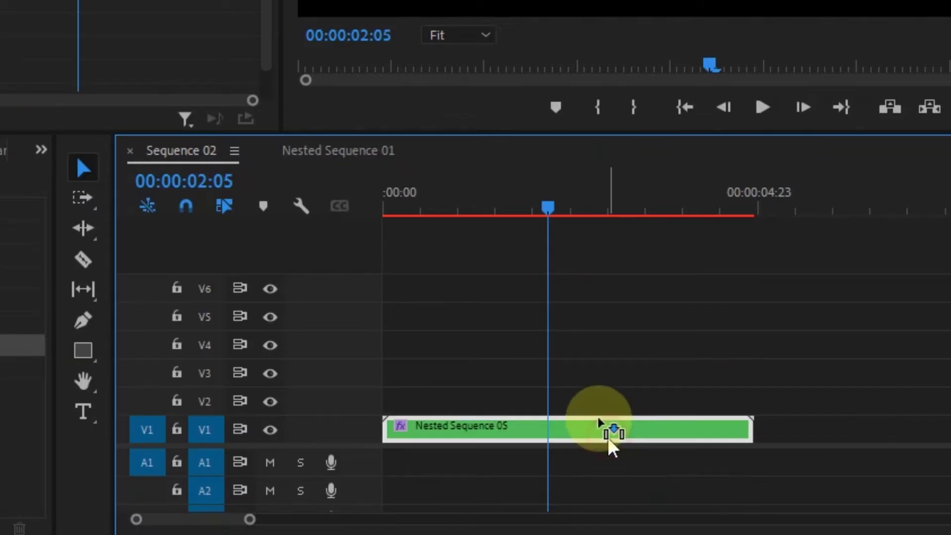
Step: Duplicate the title clip onto V2 and give the V1 copy Gaussian Blur 30
drag(609, 440, 596, 418)
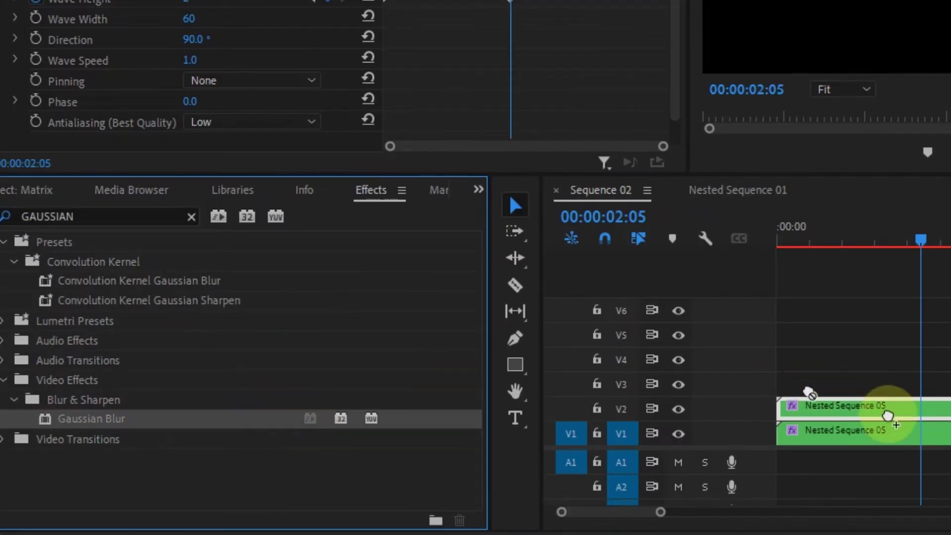
drag(890, 435, 892, 440)
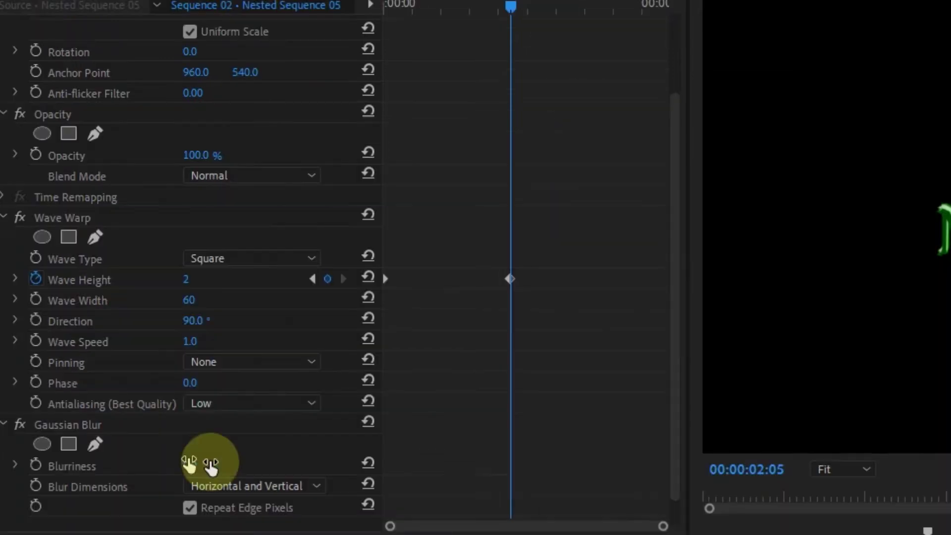
click(222, 456)
text(30)
key(Return)
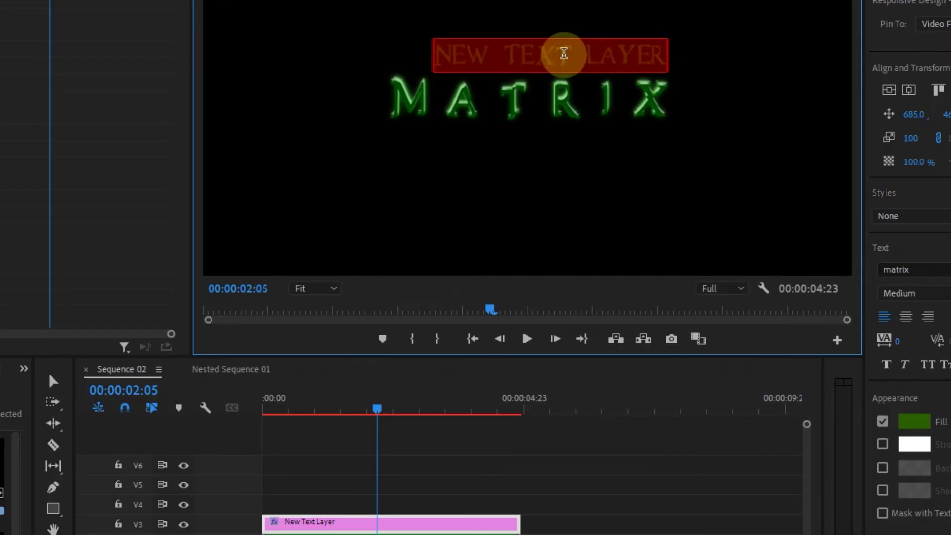
Step: Type THE in a new text layer and centre it horizontally above MATRIX
text(THE)
key(Escape)
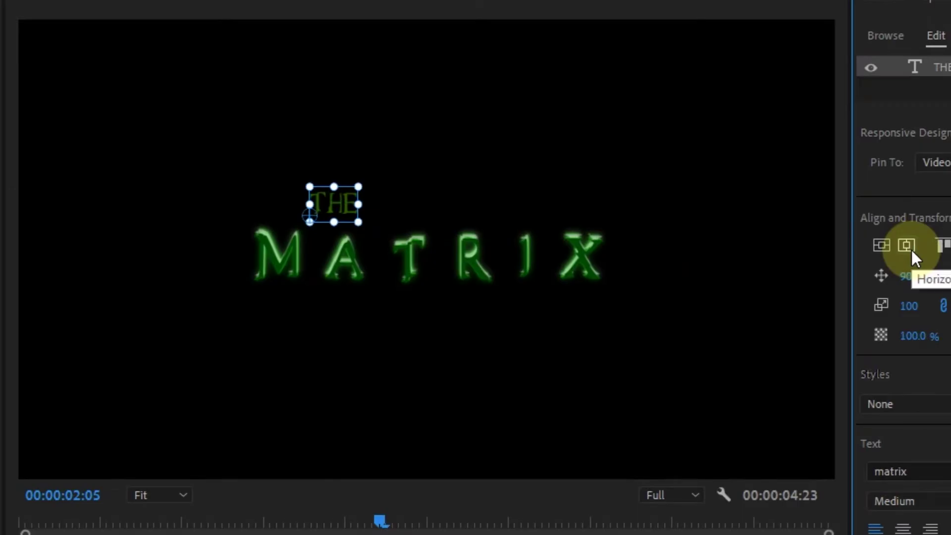
click(908, 90)
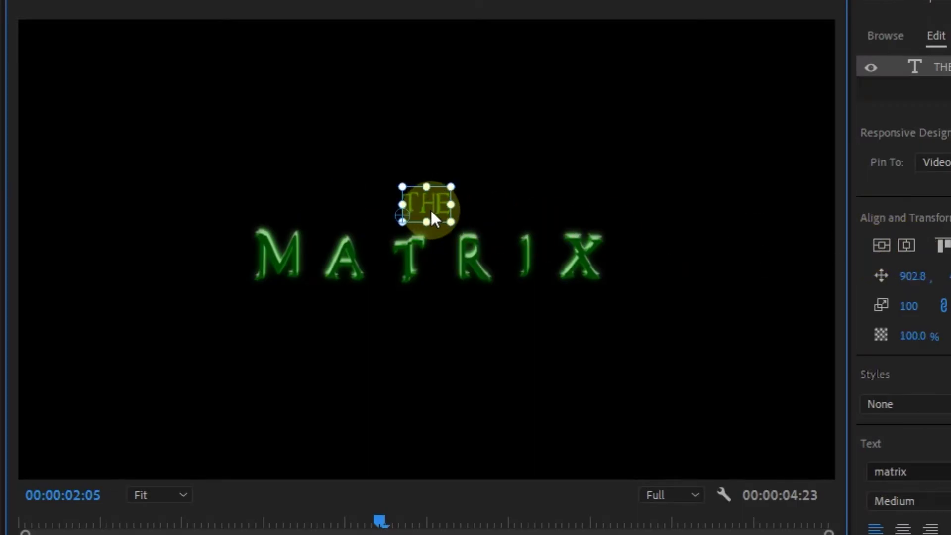